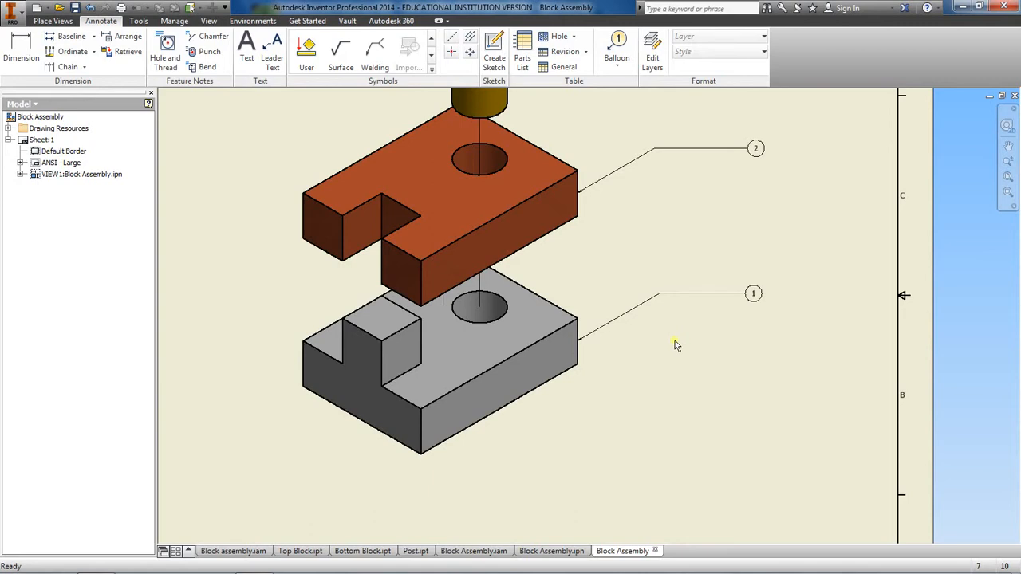
- Place a parts list sourced from the exploded assembly view in the upper-left corner of the sheet border
{"action": "key", "text": "F2"}
{"action": "left_click_drag", "start_coordinate": [683, 221], "coordinate": [697, 339]}
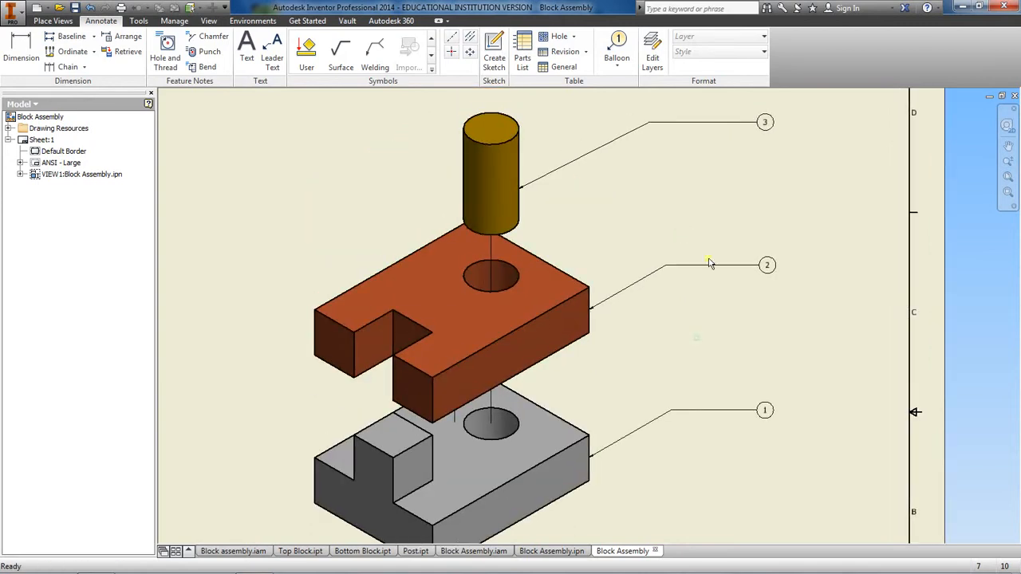
{"action": "key", "text": "Escape"}
{"action": "key", "text": "Home"}
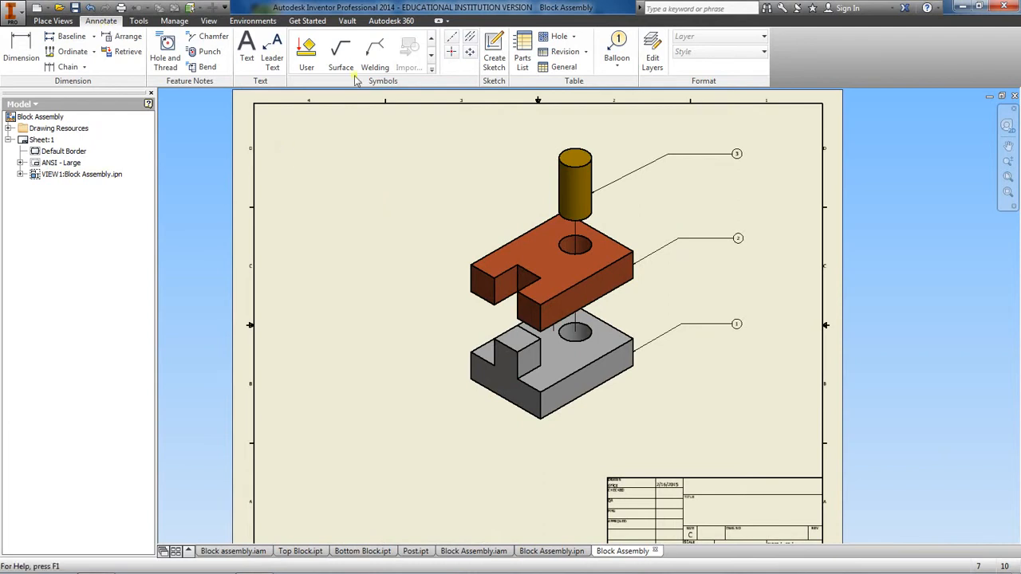
{"action": "left_click", "coordinate": [523, 51]}
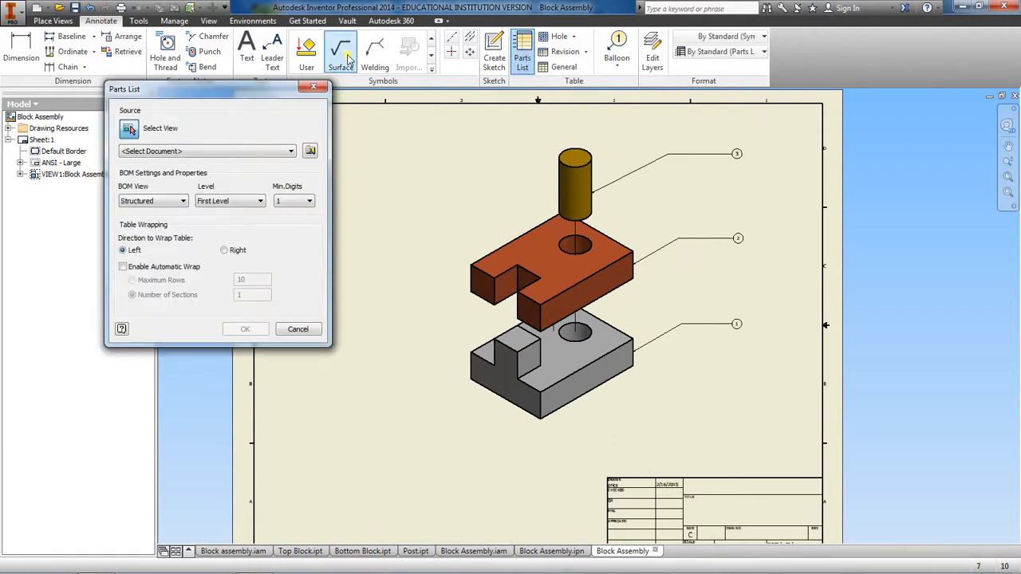
{"action": "left_click_drag", "start_coordinate": [283, 86], "coordinate": [245, 83]}
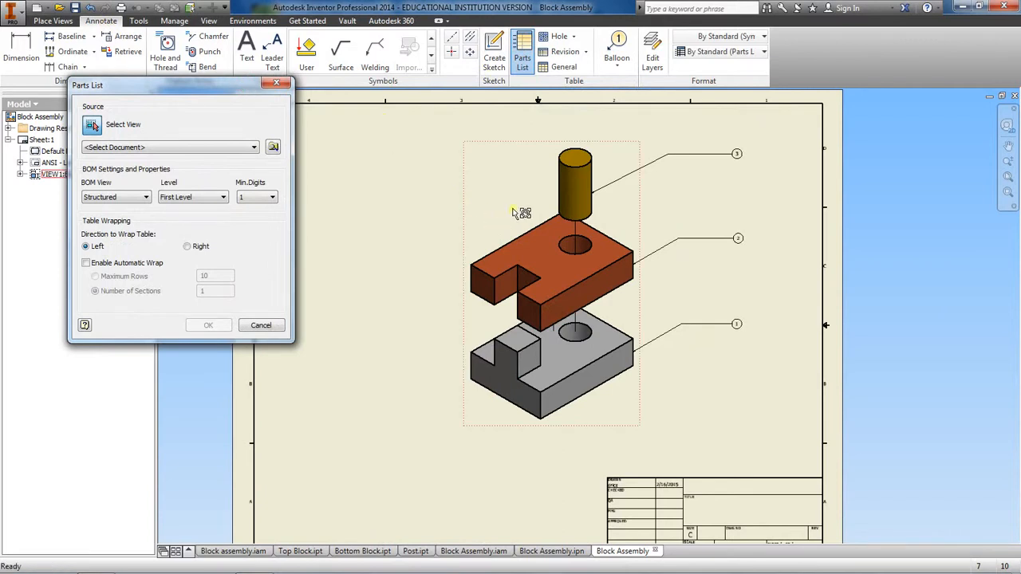
{"action": "scroll", "coordinate": [526, 164], "scroll_direction": "up", "scroll_amount": 3}
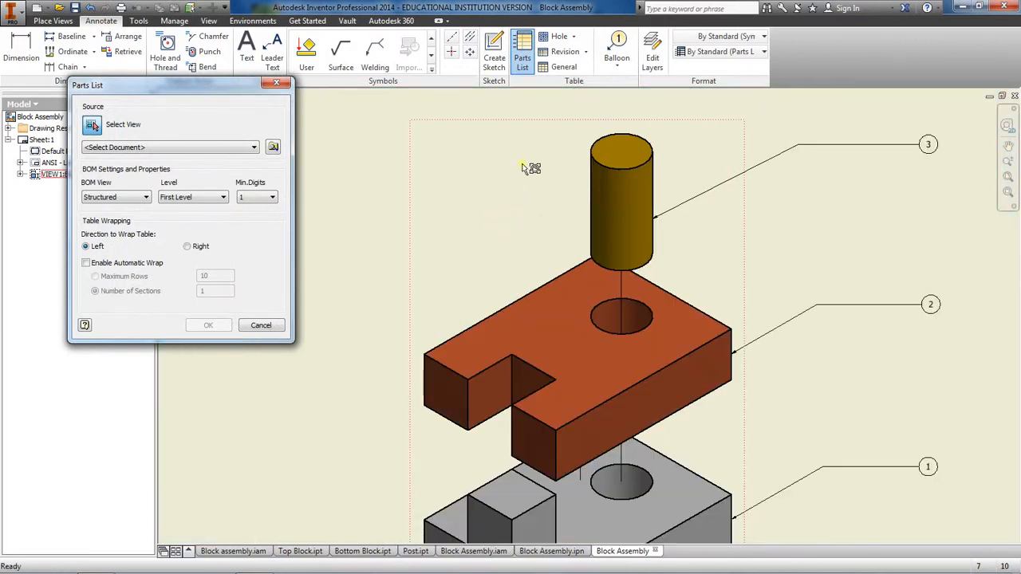
{"action": "left_click", "coordinate": [544, 120]}
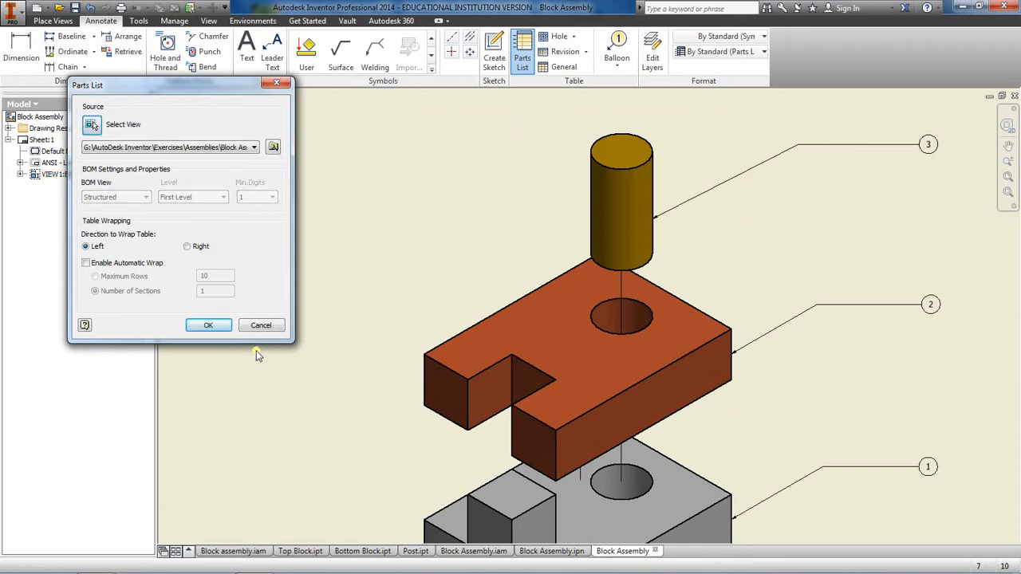
{"action": "left_click", "coordinate": [209, 326]}
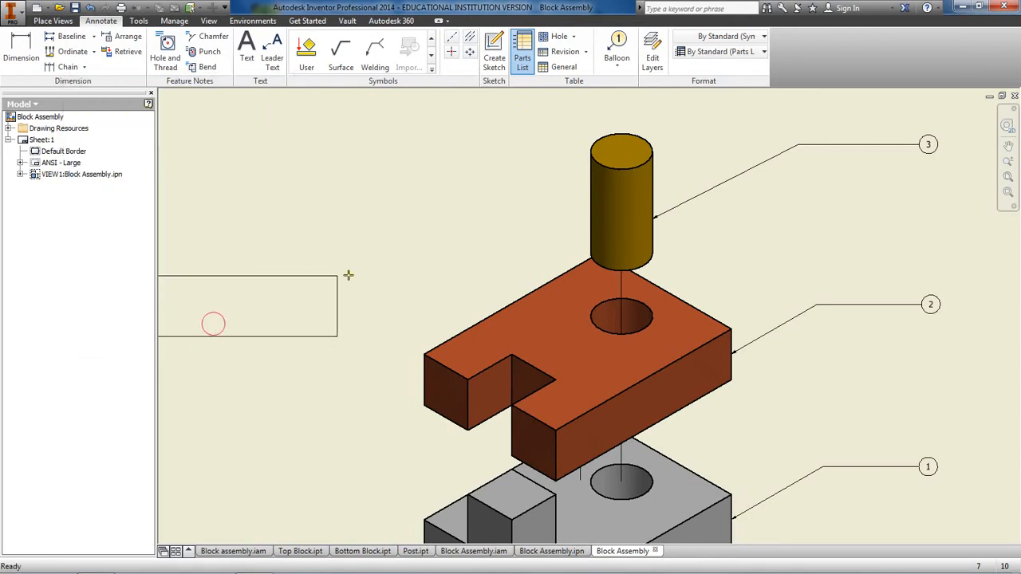
{"action": "scroll", "coordinate": [431, 226], "scroll_direction": "down", "scroll_amount": 3}
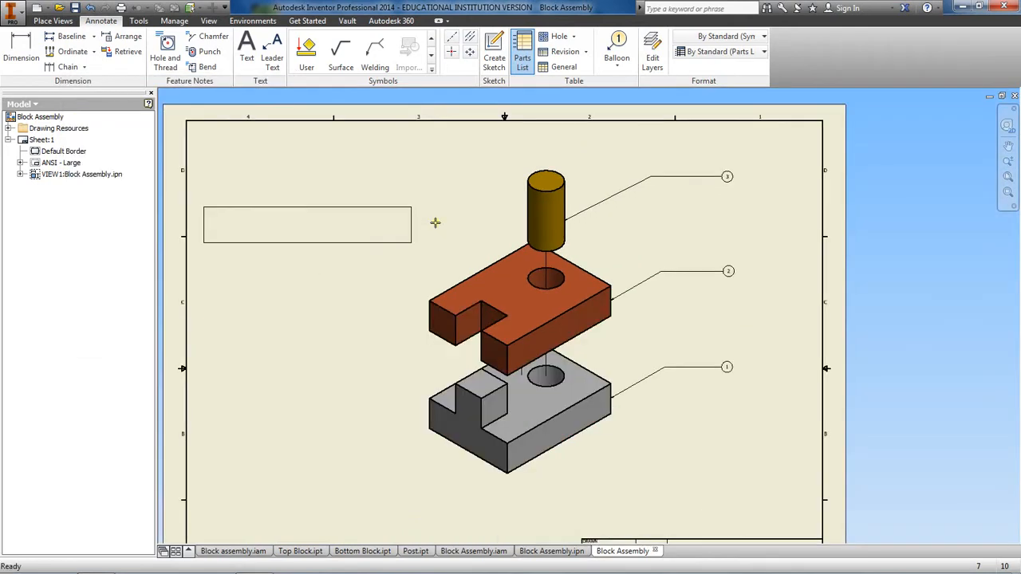
{"action": "left_click", "coordinate": [404, 130]}
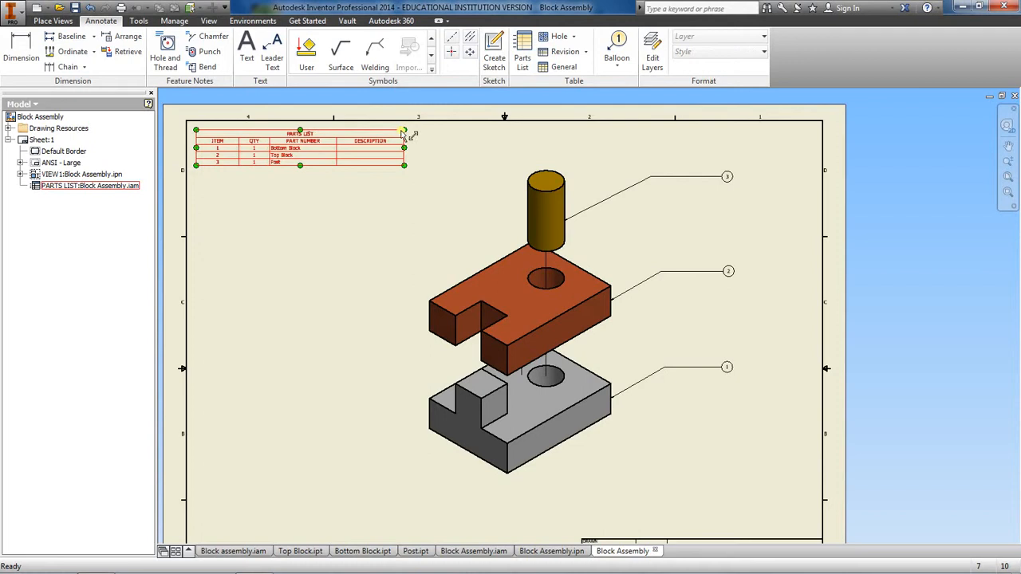
- Examine the parts list's rows and its part number and description columns
{"action": "scroll", "coordinate": [409, 135], "scroll_direction": "up", "scroll_amount": 2}
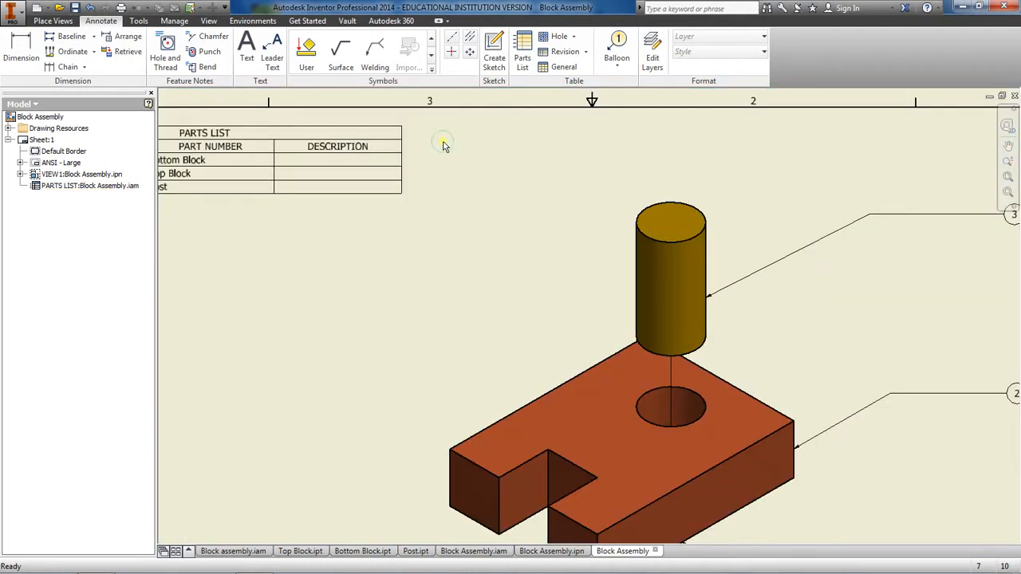
{"action": "middle_click_drag", "start_coordinate": [445, 141], "coordinate": [636, 141]}
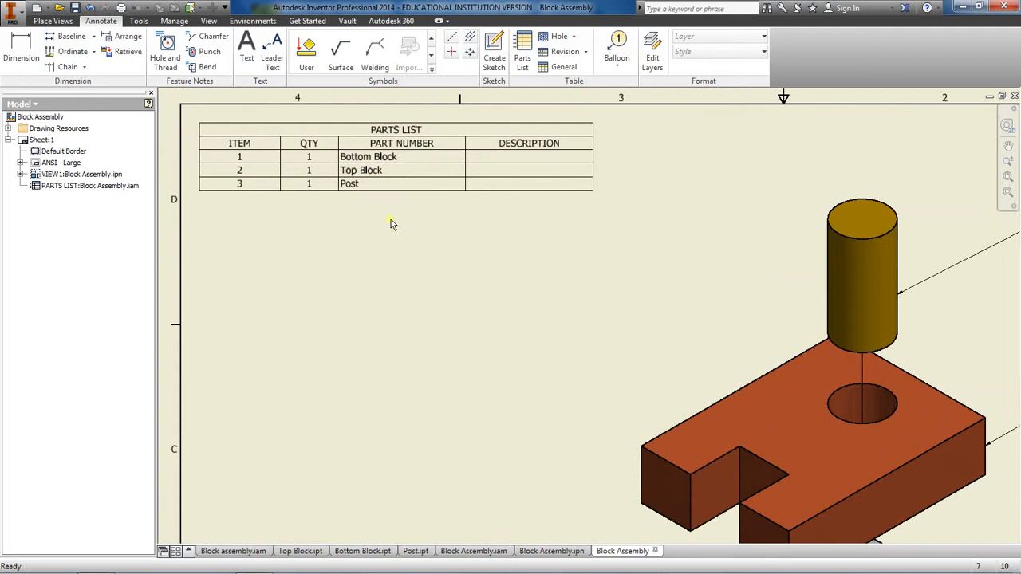
{"action": "scroll", "coordinate": [391, 221], "scroll_direction": "down", "scroll_amount": 2}
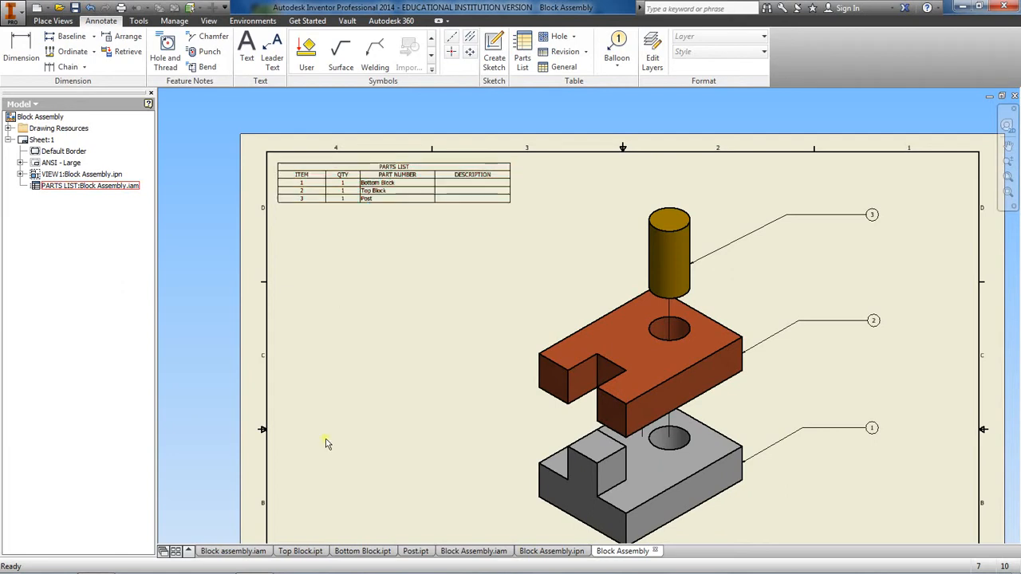
{"action": "mouse_move", "coordinate": [294, 553]}
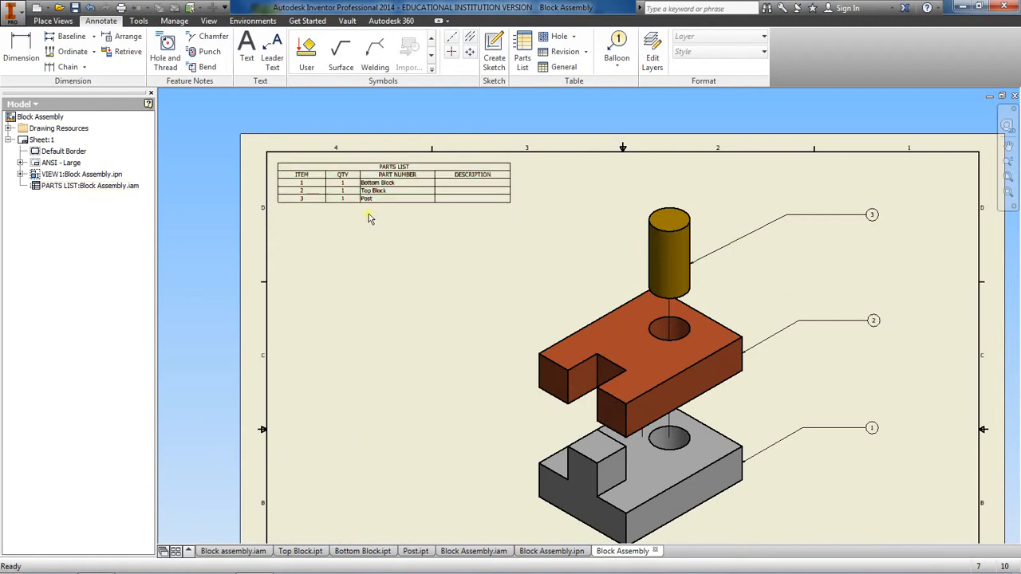
{"action": "scroll", "coordinate": [368, 213], "scroll_direction": "up", "scroll_amount": 3}
{"action": "left_click", "coordinate": [411, 143]}
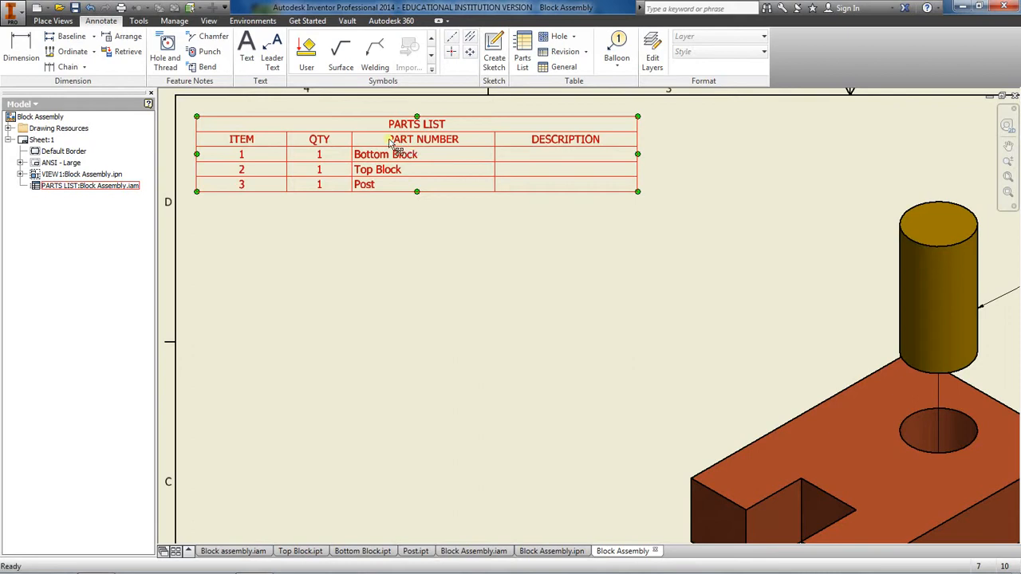
{"action": "key", "text": "Escape"}
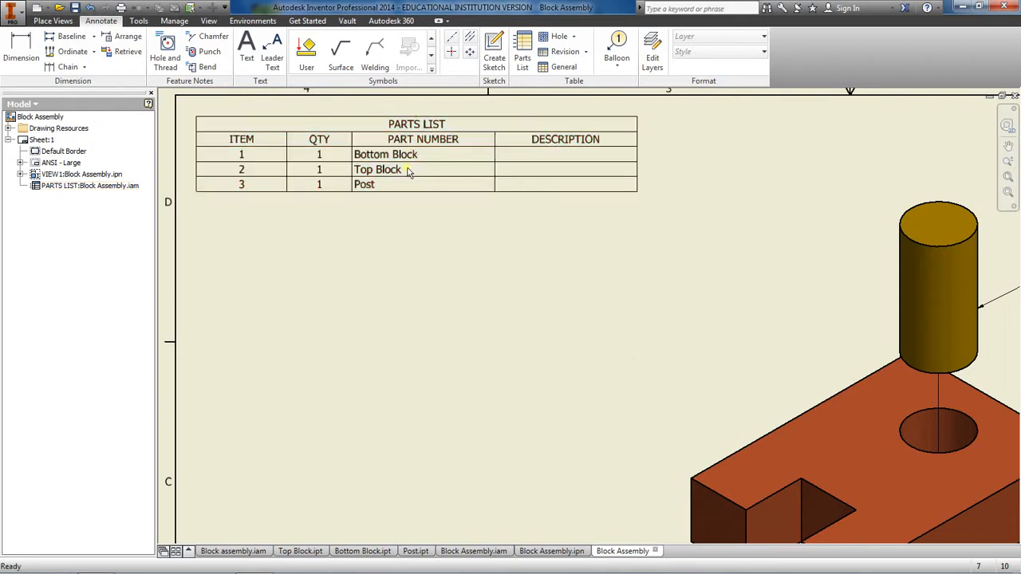
{"action": "left_click", "coordinate": [548, 141]}
{"action": "key", "text": "Escape"}
- Edit the parts list and remove the DESCRIPTION and PART NUMBER columns from its selected properties
{"action": "left_click", "coordinate": [473, 126]}
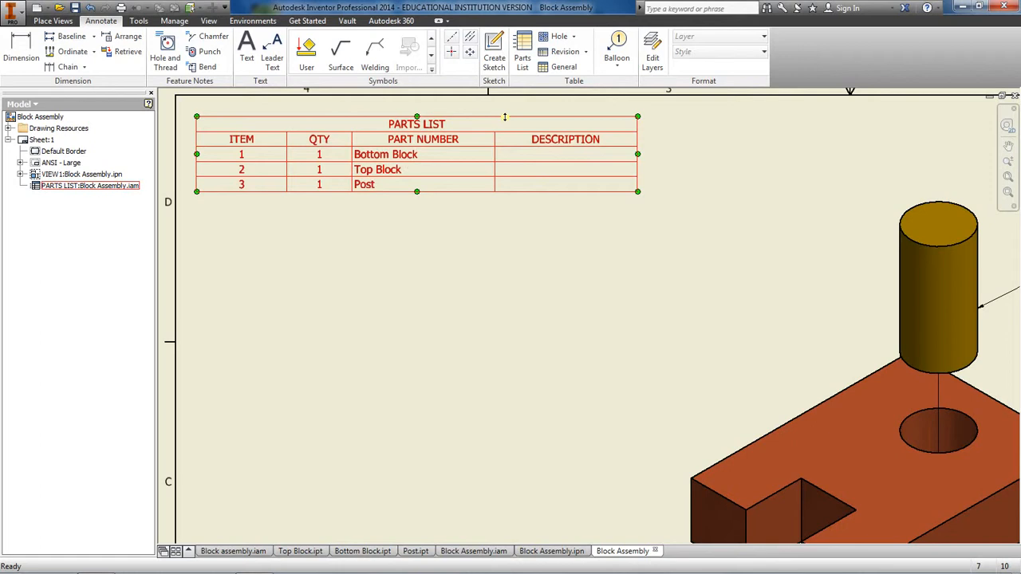
{"action": "right_click", "coordinate": [504, 117]}
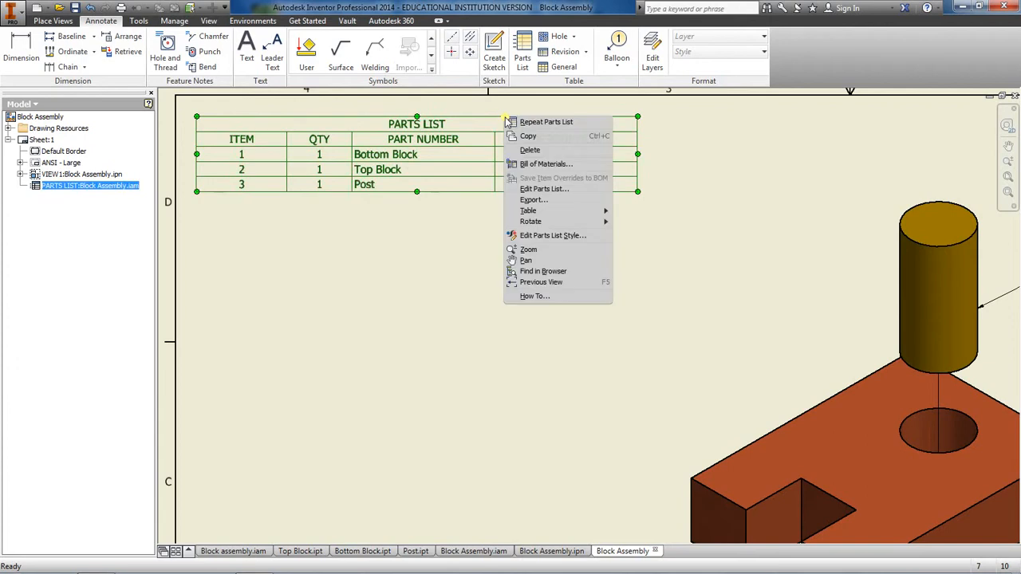
{"action": "left_click", "coordinate": [525, 189]}
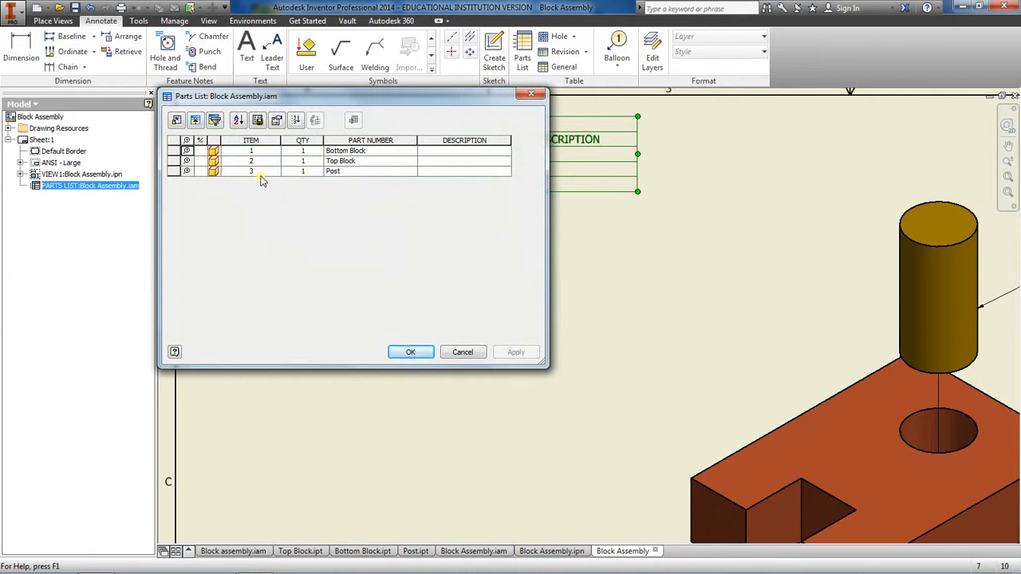
{"action": "left_click", "coordinate": [319, 99]}
{"action": "left_click_drag", "start_coordinate": [319, 104], "coordinate": [352, 203]}
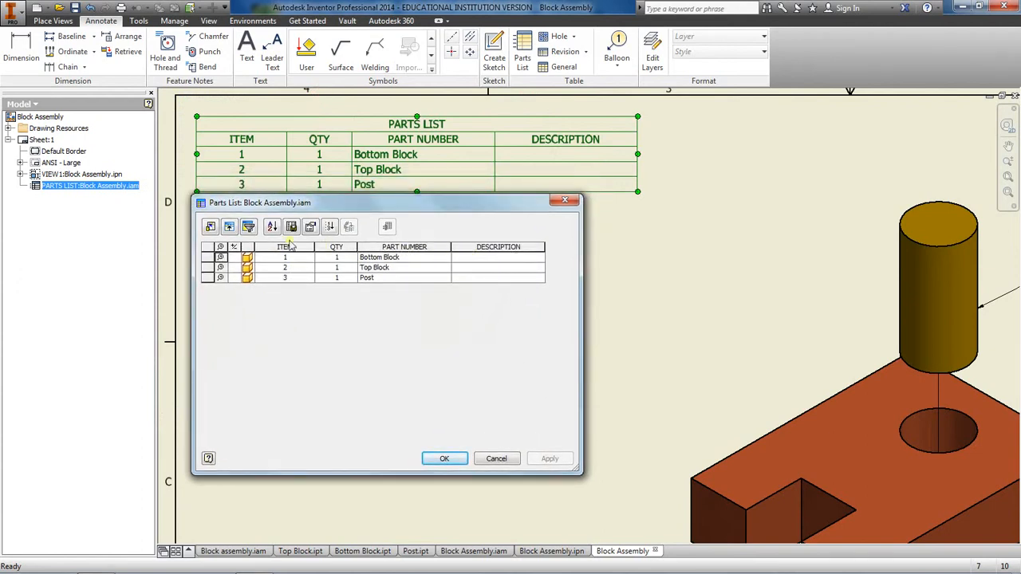
{"action": "left_click", "coordinate": [210, 229]}
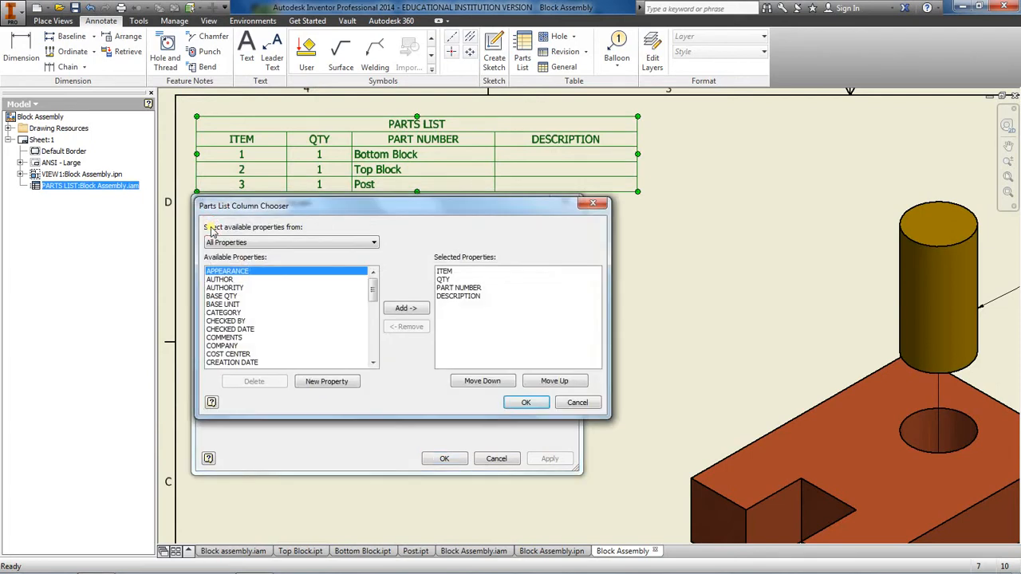
{"action": "left_click", "coordinate": [455, 297]}
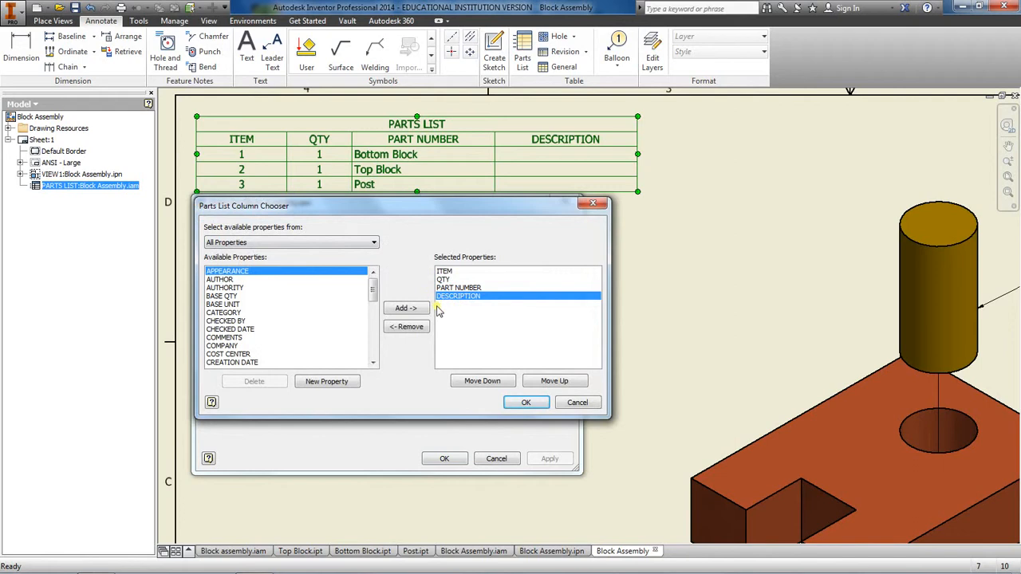
{"action": "left_click", "coordinate": [408, 327]}
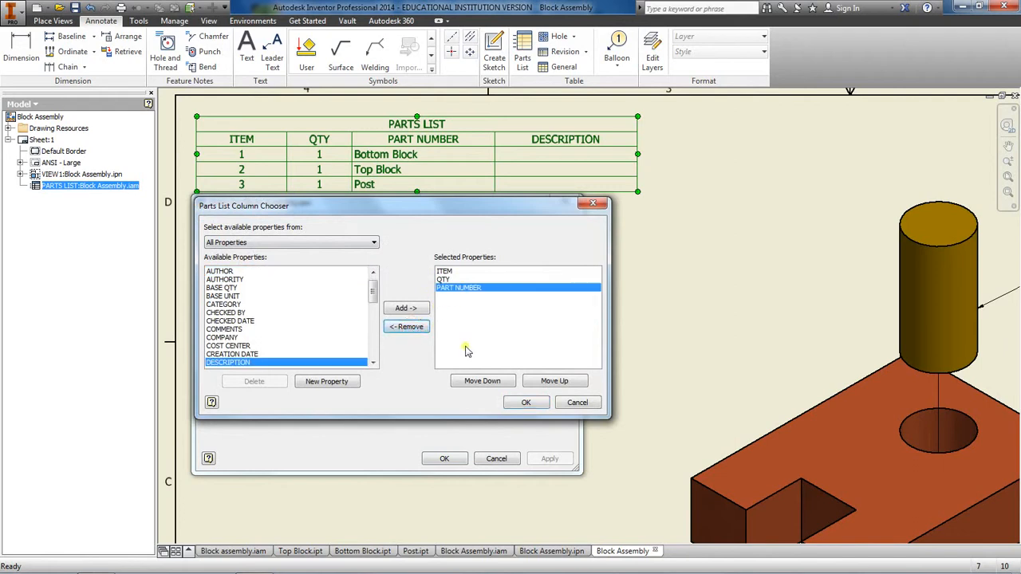
{"action": "left_click", "coordinate": [458, 288]}
{"action": "left_click", "coordinate": [416, 328]}
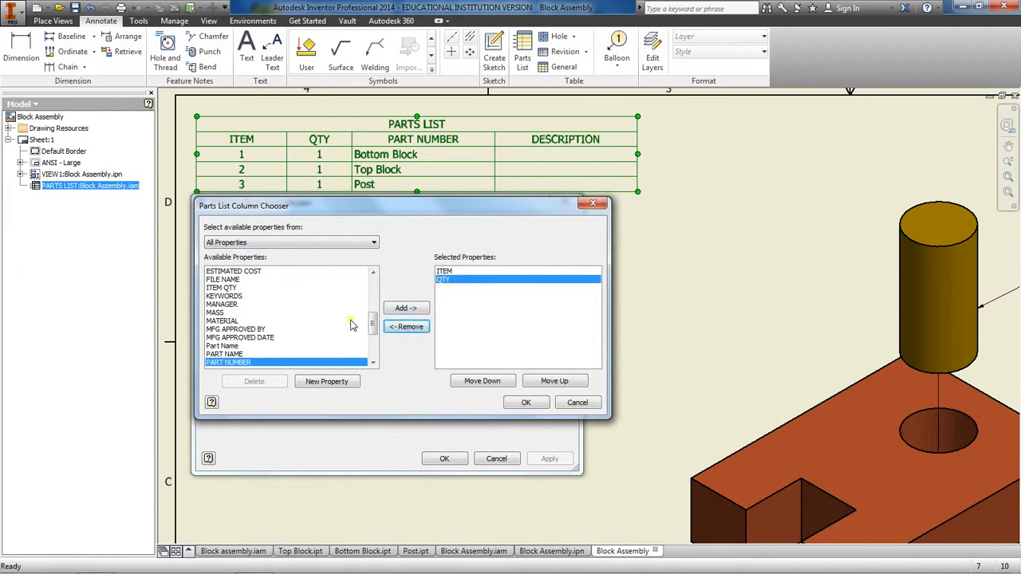
- Add the MATERIAL property as a parts list column
{"action": "left_click_drag", "start_coordinate": [371, 323], "coordinate": [372, 321]}
{"action": "left_click", "coordinate": [225, 320]}
{"action": "left_click", "coordinate": [406, 309]}
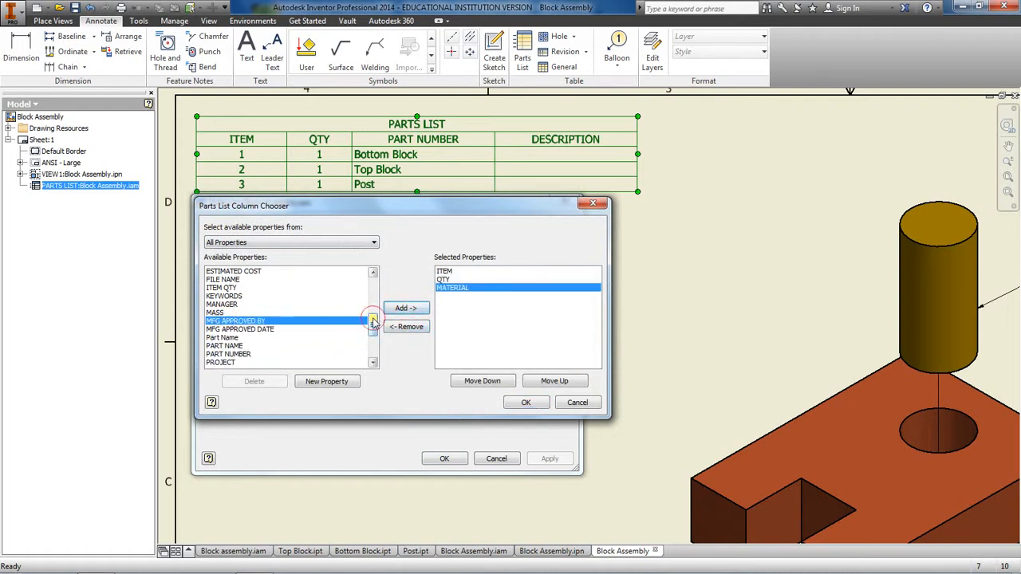
- Try to define a new property named PART NAME for the parts list
{"action": "left_click_drag", "start_coordinate": [372, 323], "coordinate": [373, 331]}
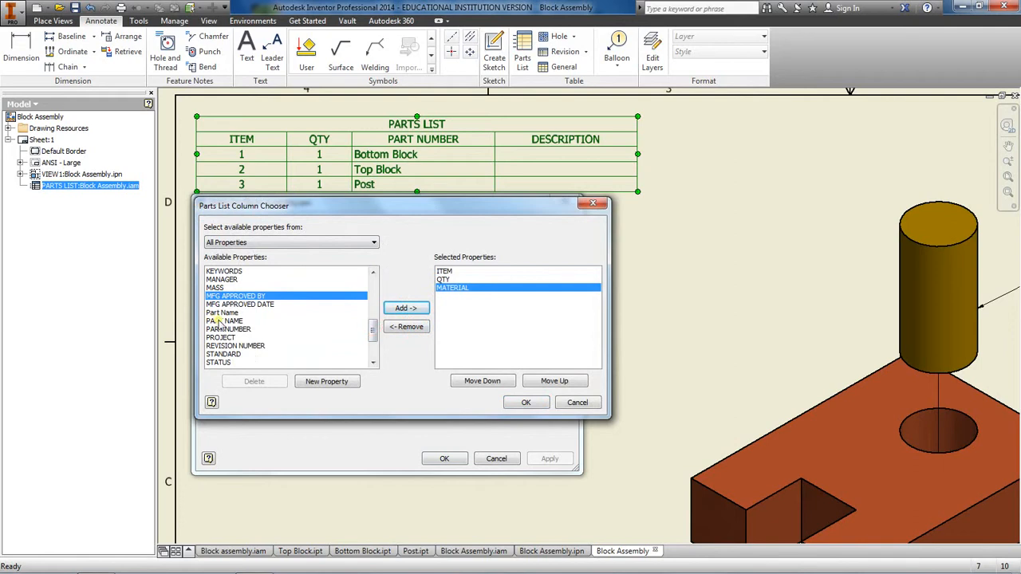
{"action": "left_click", "coordinate": [327, 382]}
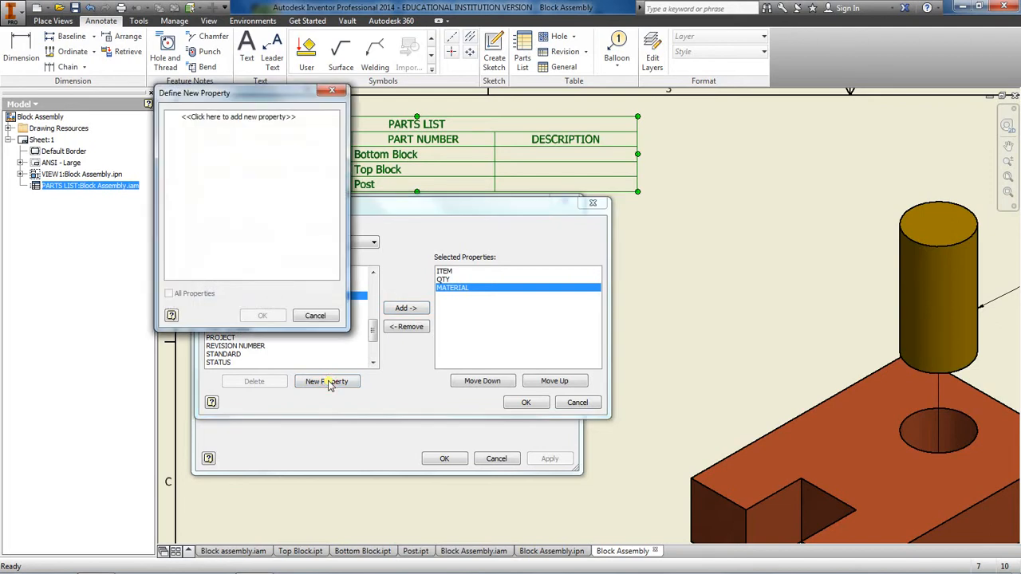
{"action": "left_click", "coordinate": [244, 117]}
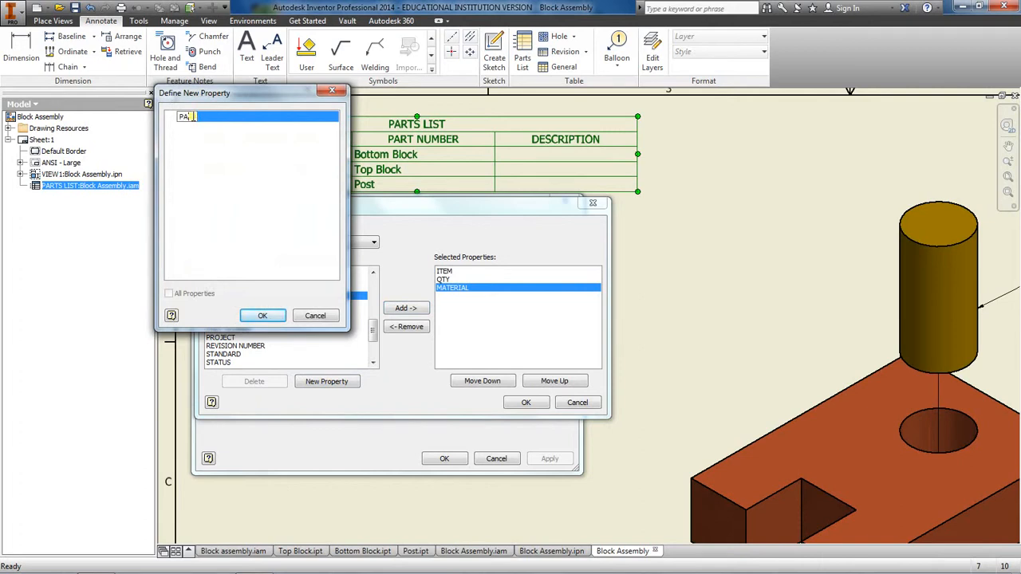
{"action": "type", "text": "PART NAME"}
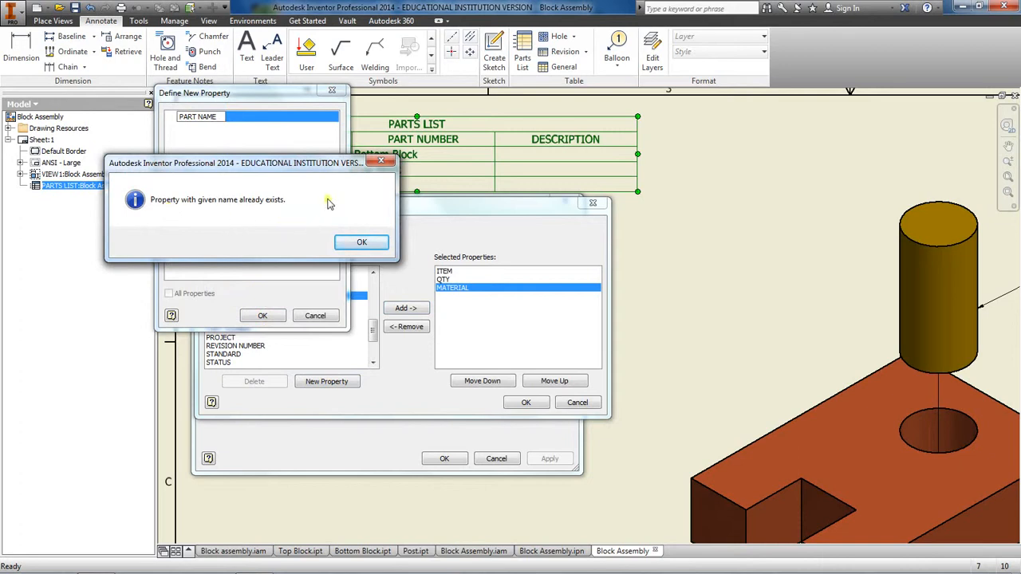
{"action": "left_click", "coordinate": [360, 243]}
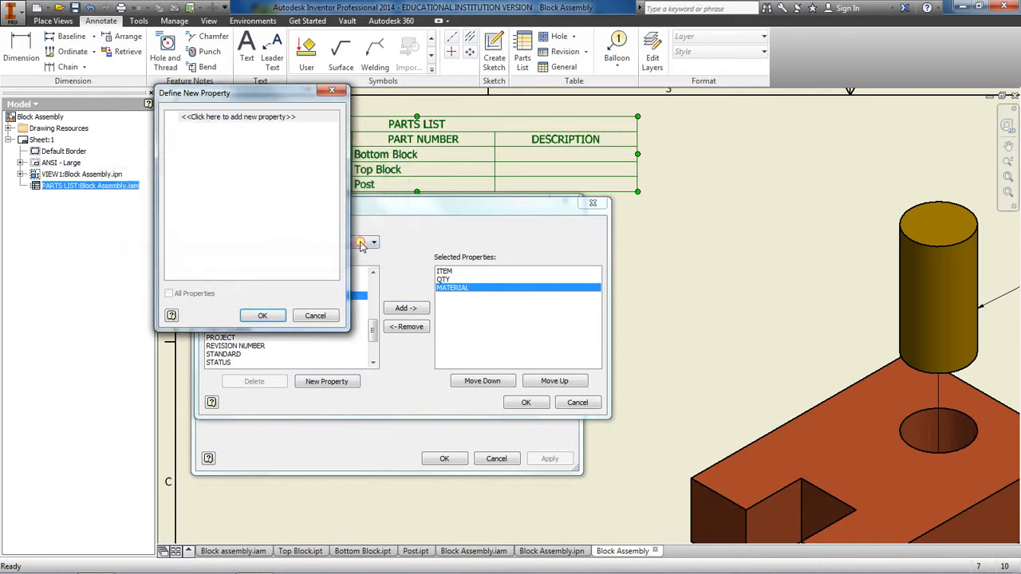
{"action": "left_click", "coordinate": [315, 315]}
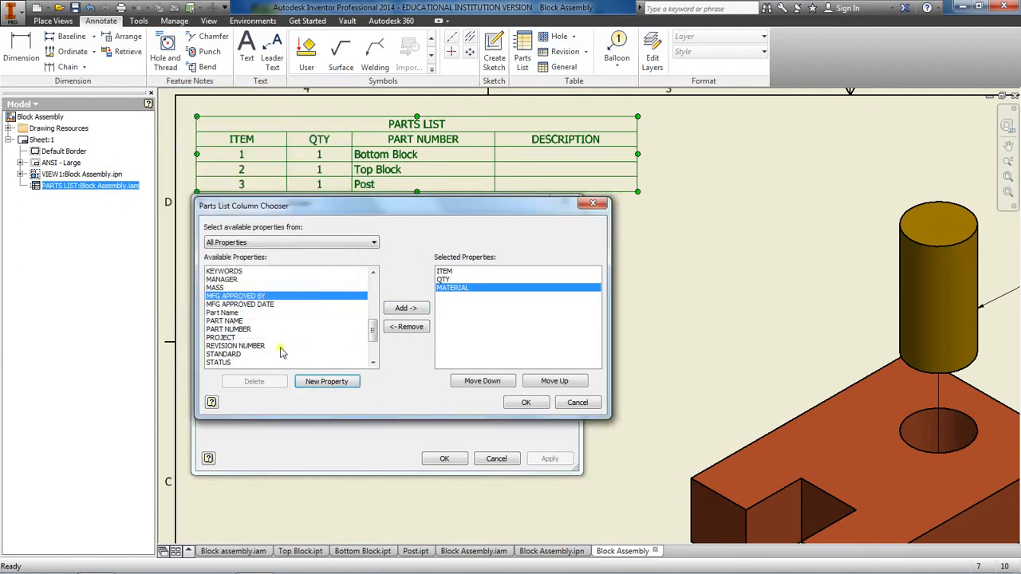
- Add the existing PART NAME property as a column, place it before MATERIAL, and accept the column selection
{"action": "left_click", "coordinate": [221, 314]}
{"action": "left_click", "coordinate": [225, 321]}
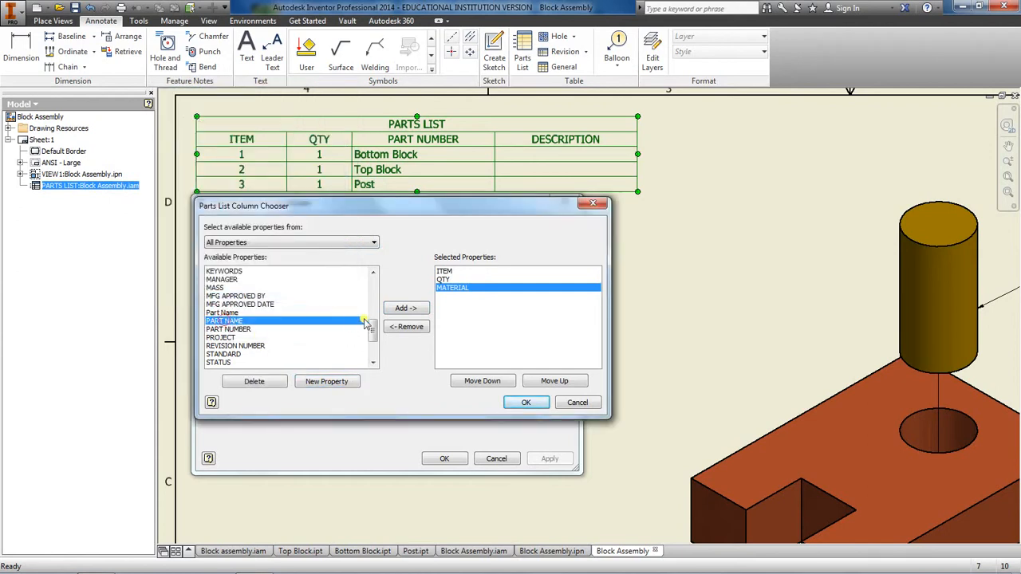
{"action": "left_click", "coordinate": [406, 309]}
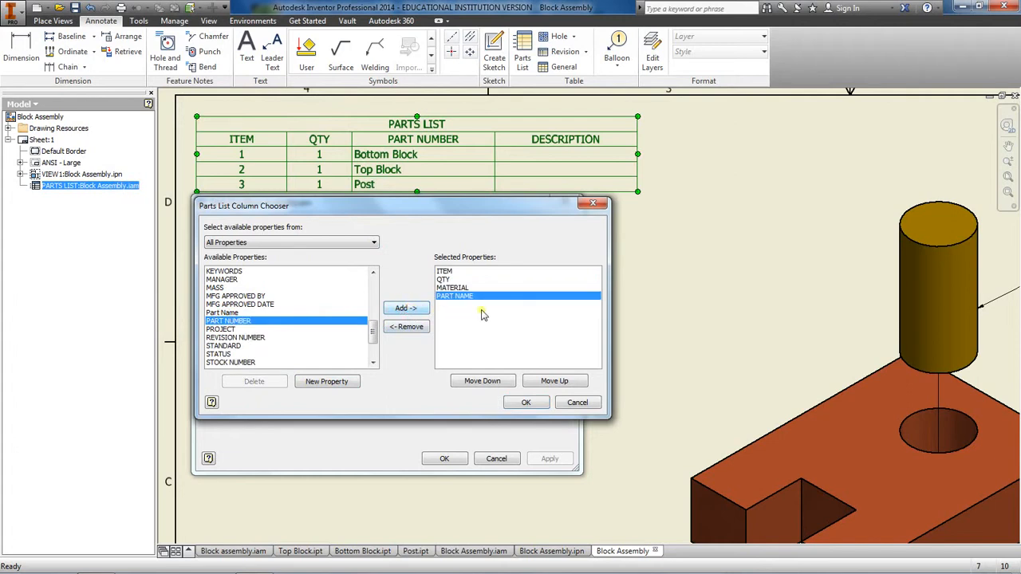
{"action": "left_click", "coordinate": [460, 297]}
{"action": "left_click", "coordinate": [566, 382]}
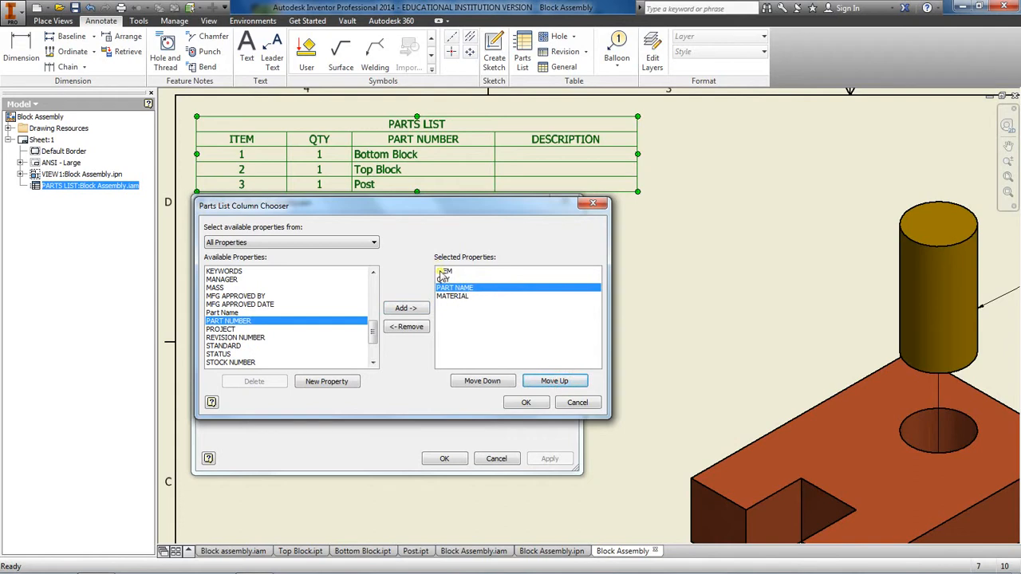
{"action": "left_click", "coordinate": [527, 403]}
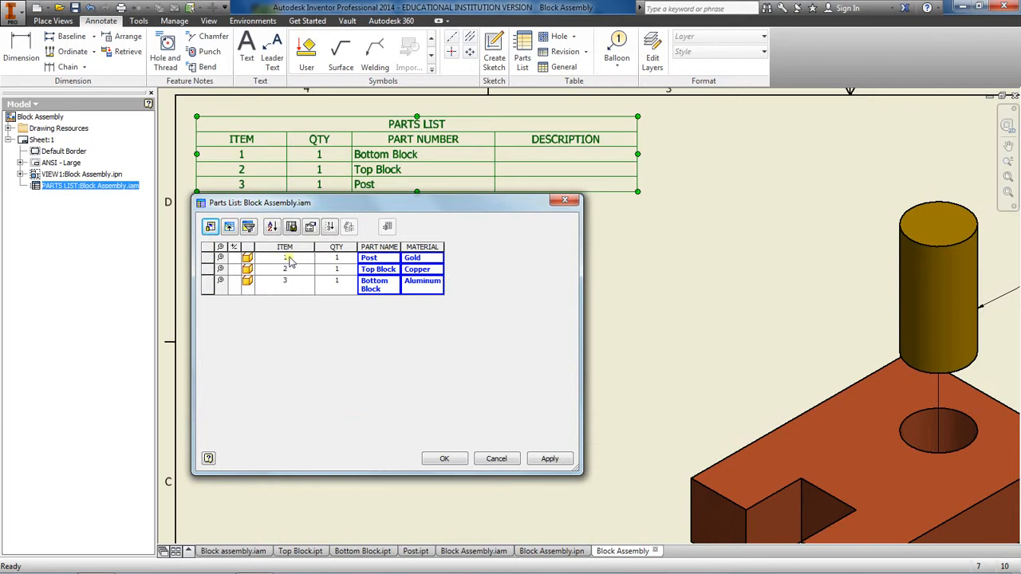
- Set item 1's part name to Bottom Block and its material to Aluminum in the parts list
{"action": "double_click", "coordinate": [373, 257]}
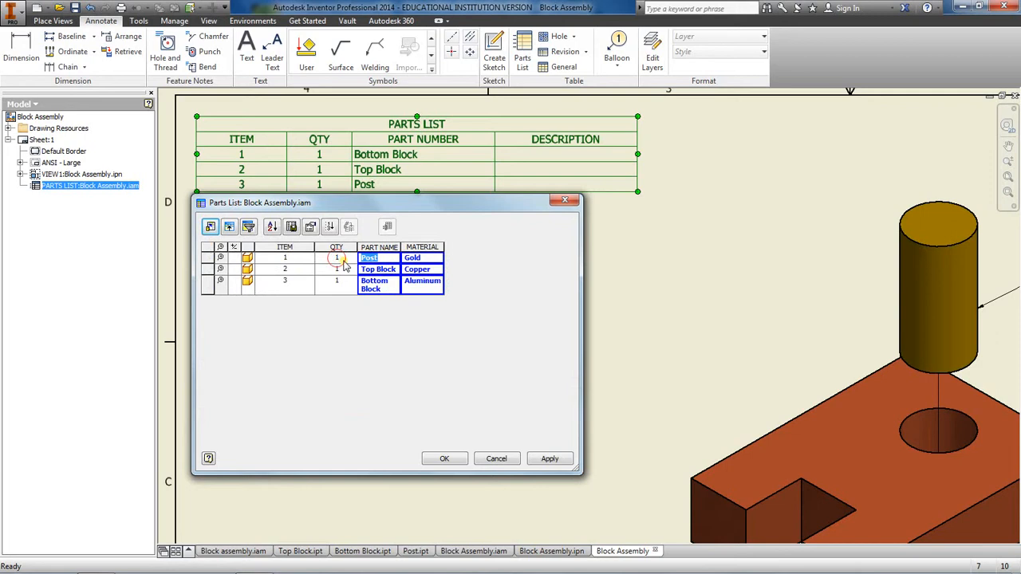
{"action": "type", "text": "B"}
{"action": "type", "text": "ottom Block"}
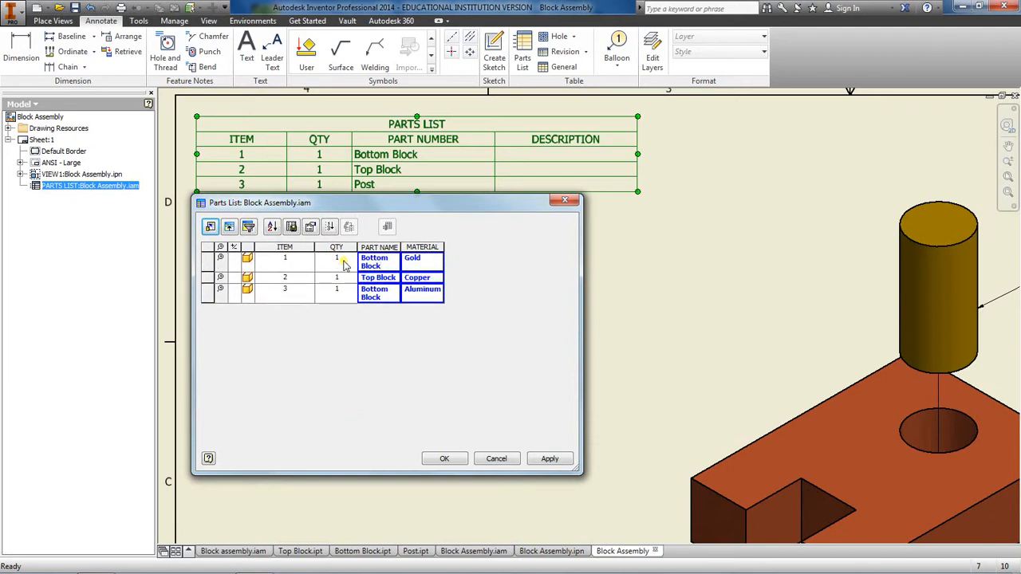
{"action": "left_click", "coordinate": [408, 260]}
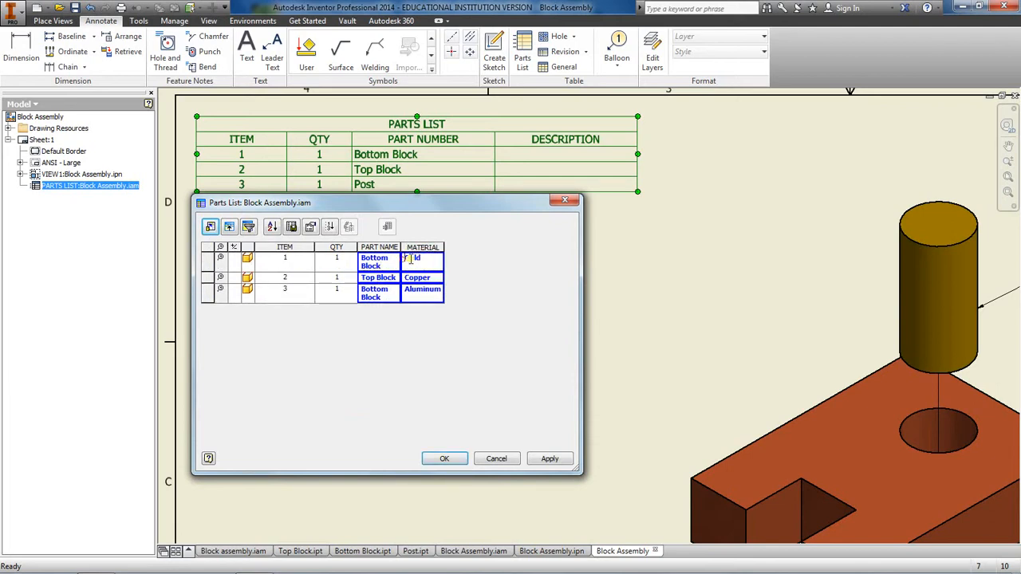
{"action": "double_click", "coordinate": [409, 259]}
{"action": "type", "text": "Aluminum"}
{"action": "left_click", "coordinate": [372, 278]}
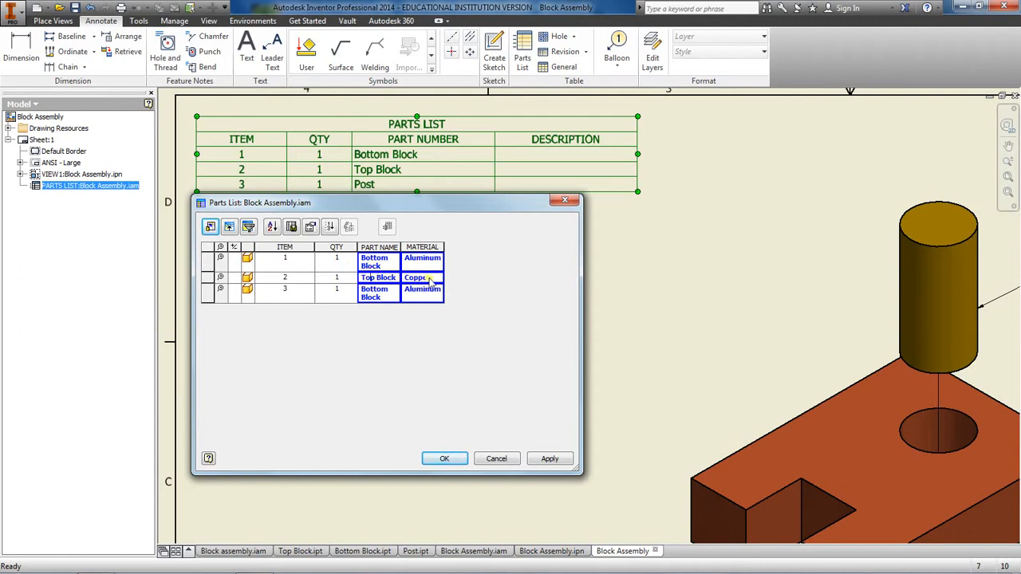
- Set item 3's part name to Post and its material to Gold, and apply the edits to the parts list
{"action": "left_click", "coordinate": [390, 295]}
{"action": "left_click", "coordinate": [390, 295]}
{"action": "left_click_drag", "start_coordinate": [390, 296], "coordinate": [355, 287]}
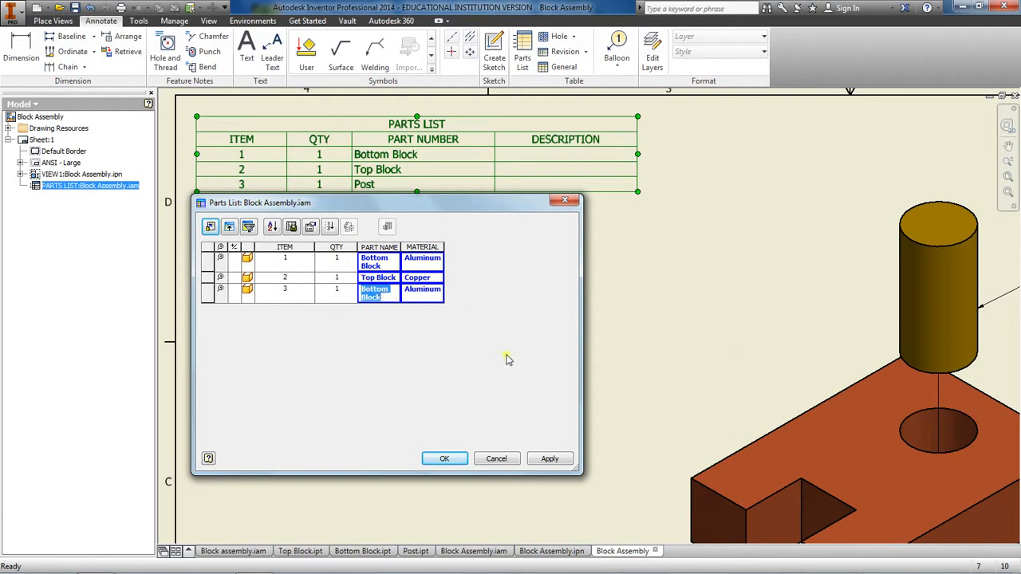
{"action": "type", "text": "PA"}
{"action": "left_click", "coordinate": [421, 289]}
{"action": "double_click", "coordinate": [442, 289]}
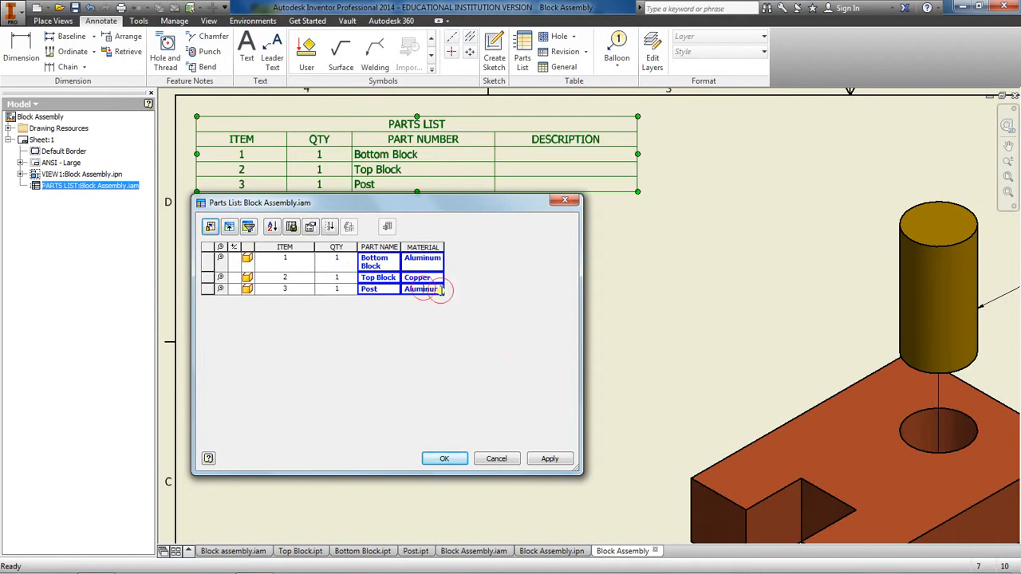
{"action": "type", "text": "Gold"}
{"action": "left_click", "coordinate": [545, 459]}
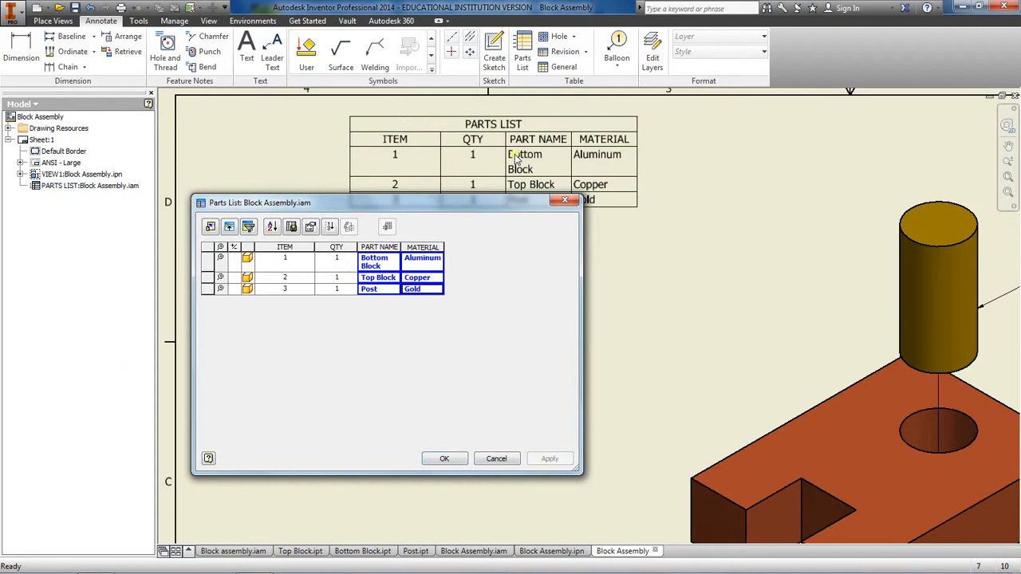
{"action": "left_click", "coordinate": [444, 458]}
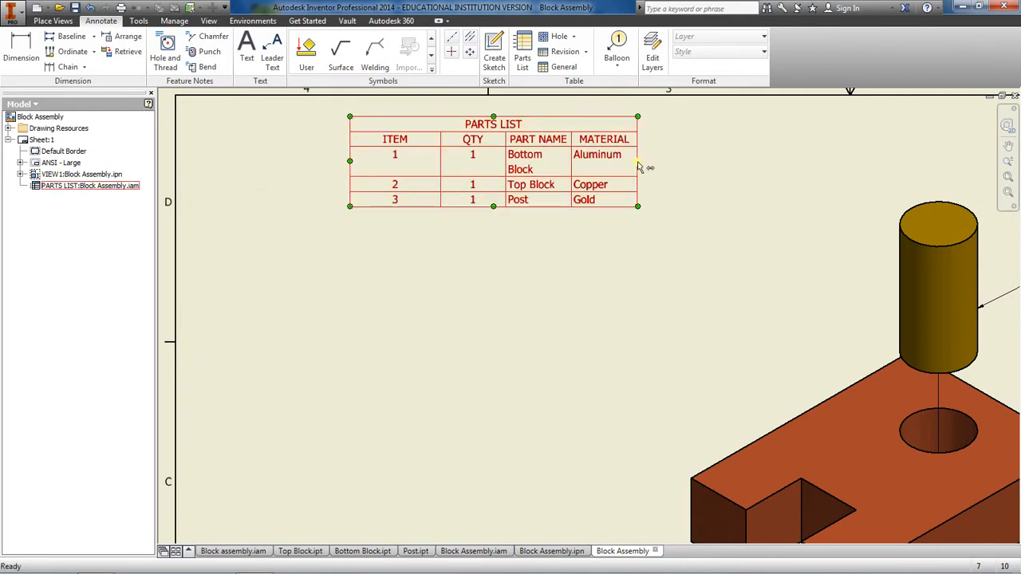
- Widen the parts list table so Bottom Block fits on one line, and move it into the sheet border's upper-left corner
{"action": "left_click_drag", "start_coordinate": [640, 164], "coordinate": [663, 164]}
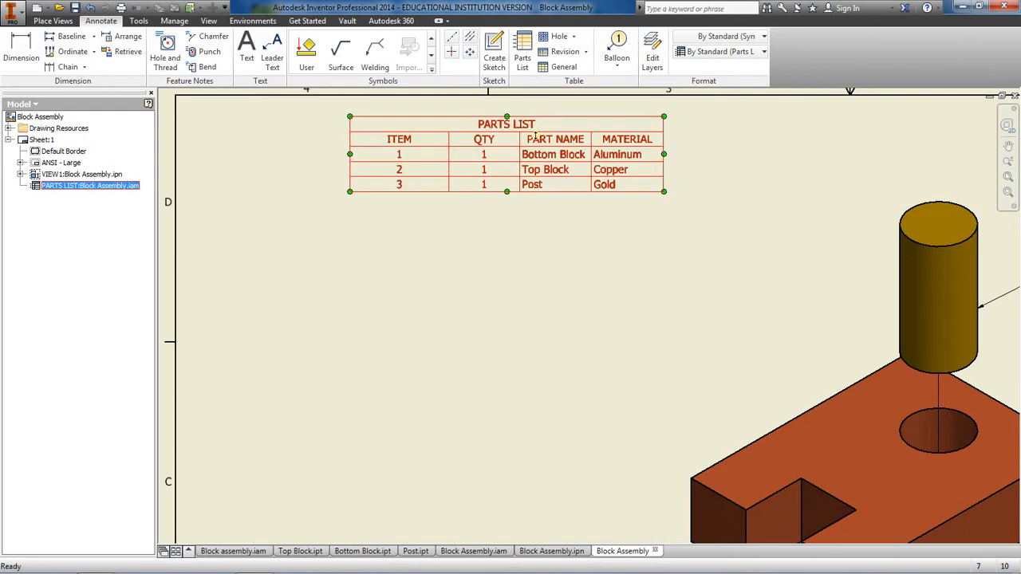
{"action": "left_click_drag", "start_coordinate": [527, 134], "coordinate": [365, 131]}
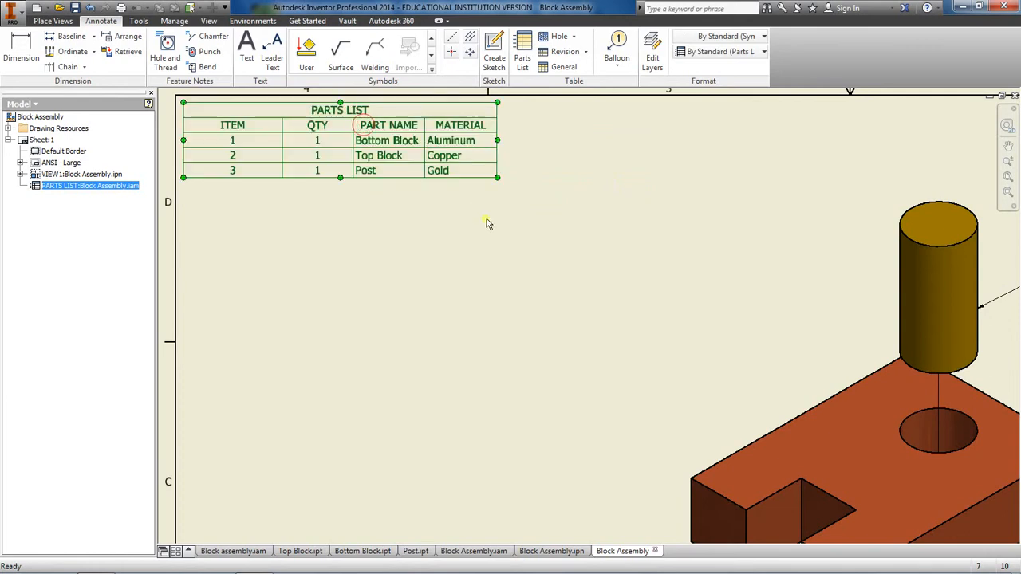
- Examine the parts list and compare its items with the numbered balloons on the exploded view
{"action": "scroll", "coordinate": [487, 220], "scroll_direction": "down", "scroll_amount": 2}
{"action": "scroll", "coordinate": [560, 269], "scroll_direction": "down", "scroll_amount": 2}
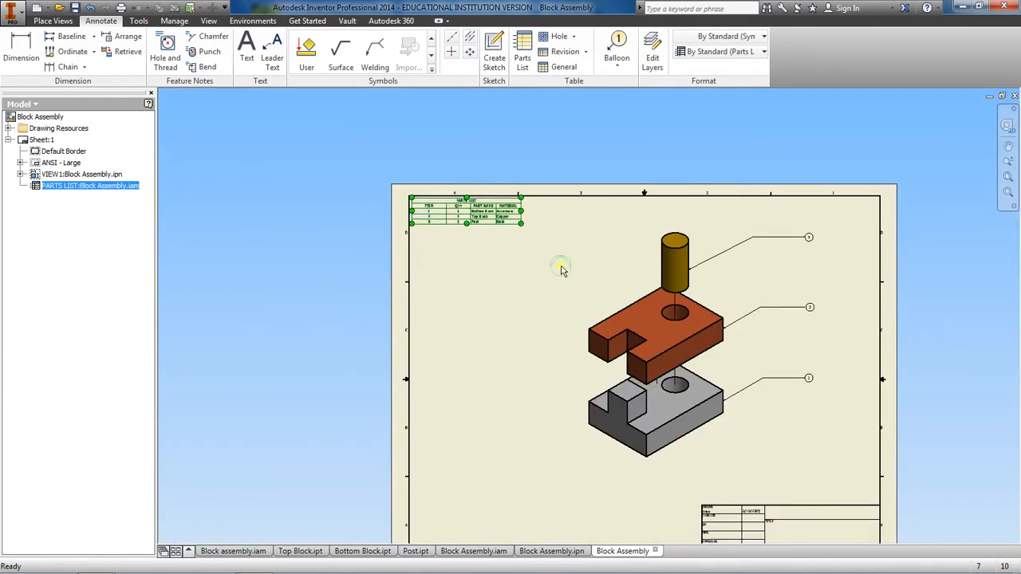
{"action": "scroll", "coordinate": [501, 264], "scroll_direction": "up", "scroll_amount": 1}
{"action": "scroll", "coordinate": [497, 266], "scroll_direction": "up", "scroll_amount": 3}
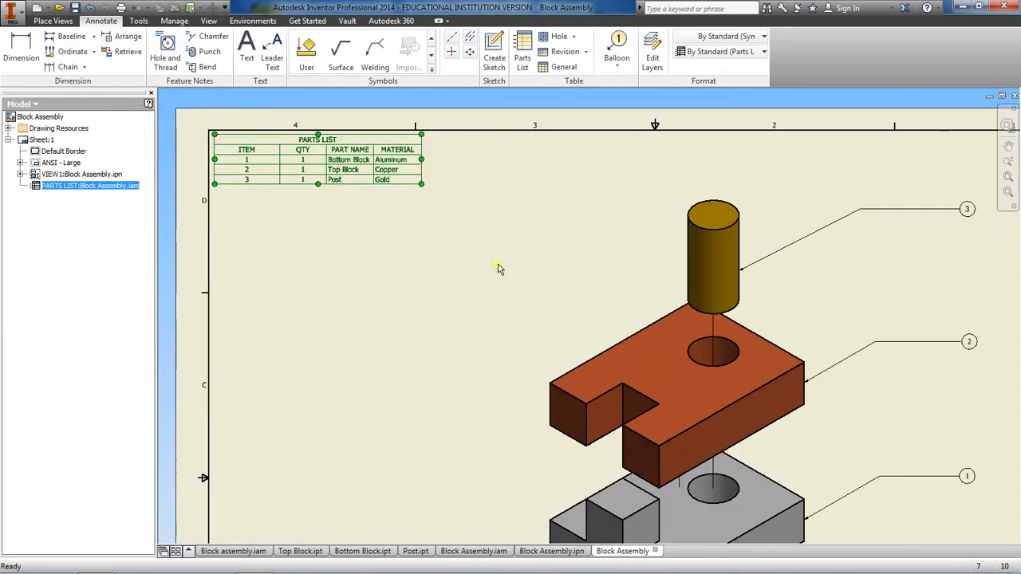
{"action": "scroll", "coordinate": [498, 269], "scroll_direction": "down", "scroll_amount": 2}
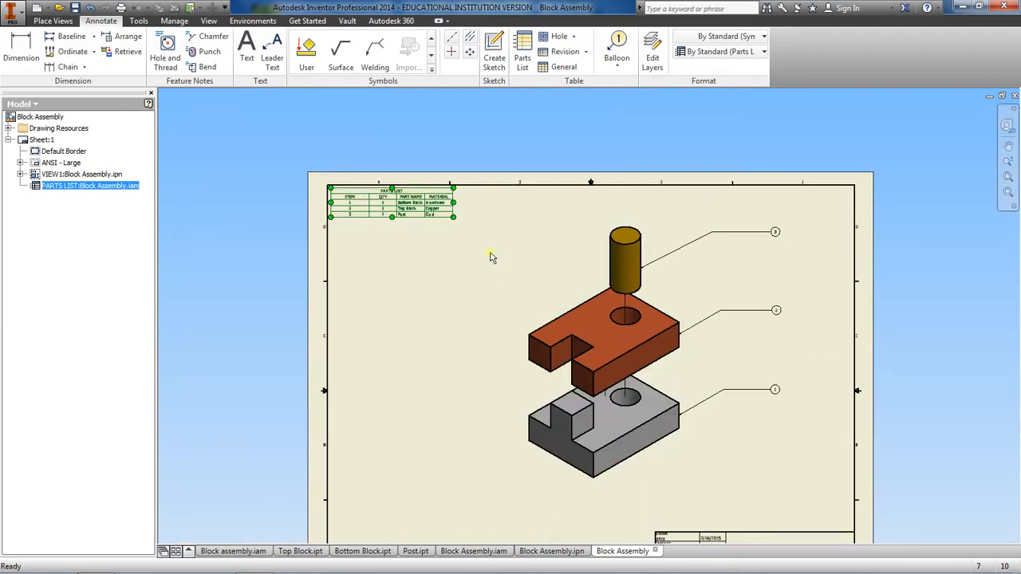
{"action": "scroll", "coordinate": [491, 258], "scroll_direction": "up", "scroll_amount": 3}
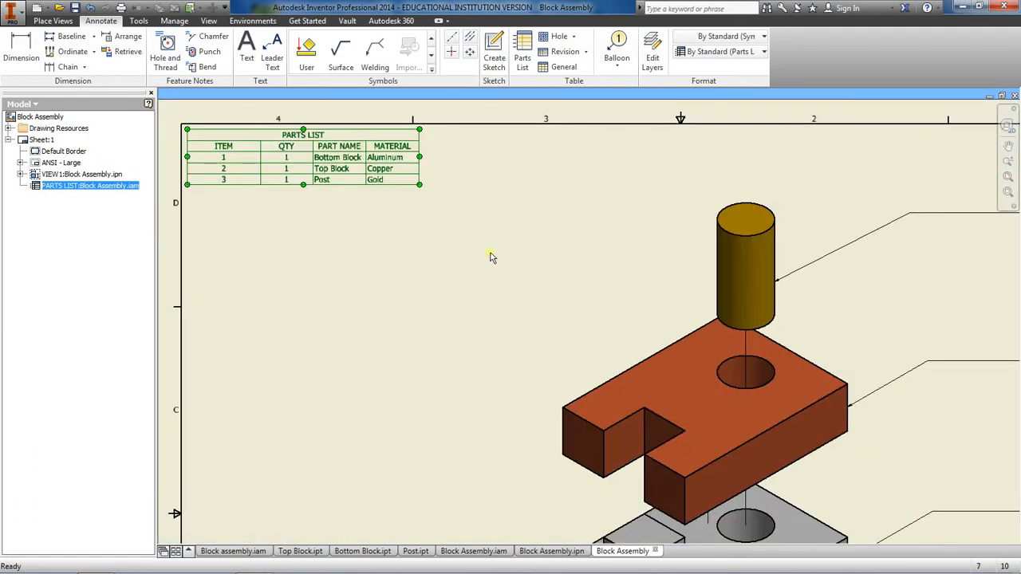
{"action": "scroll", "coordinate": [491, 257], "scroll_direction": "down", "scroll_amount": 3}
{"action": "left_click", "coordinate": [489, 254]}
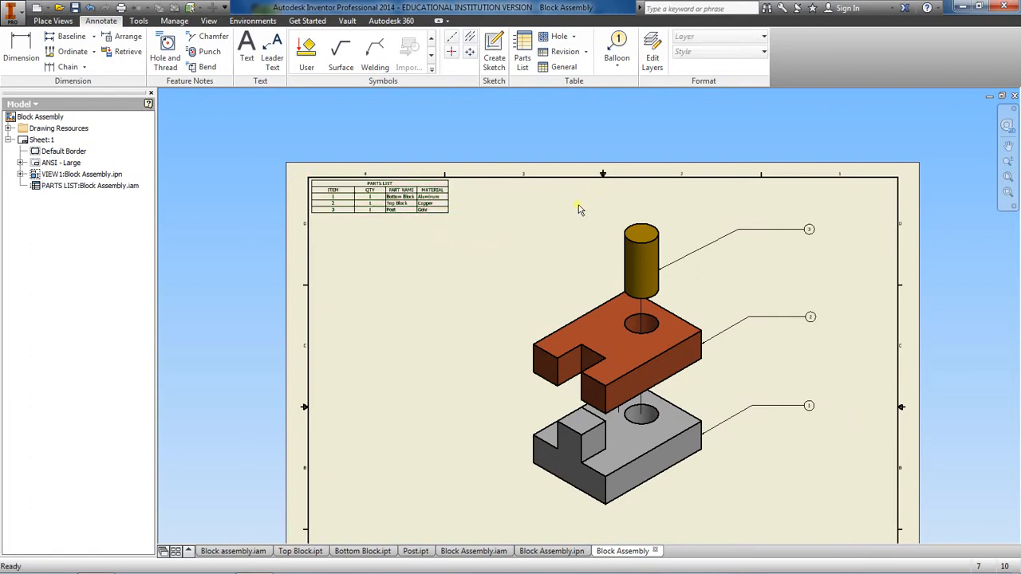
{"action": "middle_click_drag", "start_coordinate": [580, 209], "coordinate": [538, 162]}
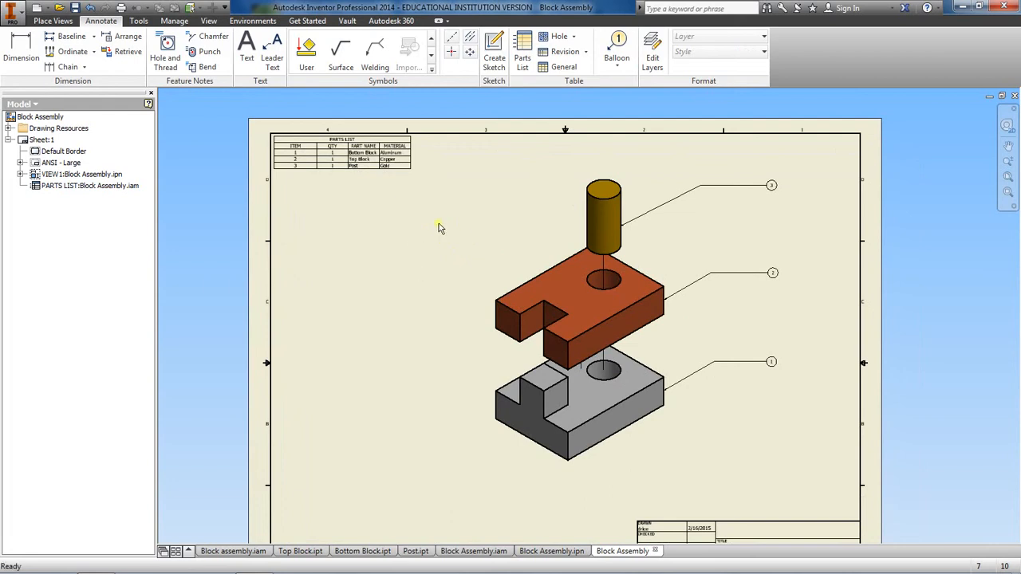
{"action": "scroll", "coordinate": [420, 209], "scroll_direction": "up", "scroll_amount": 3}
{"action": "middle_click_drag", "start_coordinate": [418, 204], "coordinate": [544, 288]}
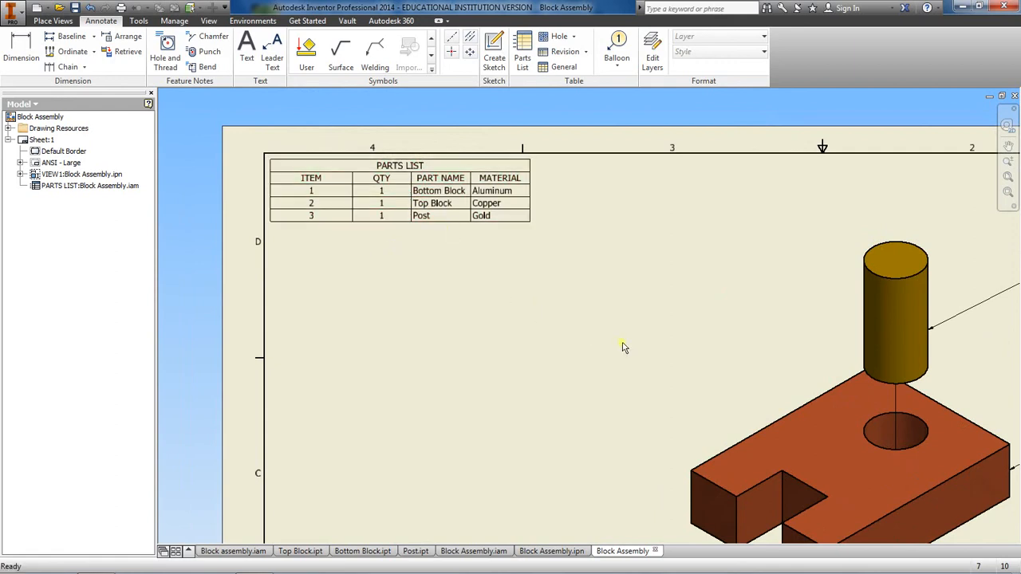
{"action": "scroll", "coordinate": [566, 308], "scroll_direction": "down", "scroll_amount": 3}
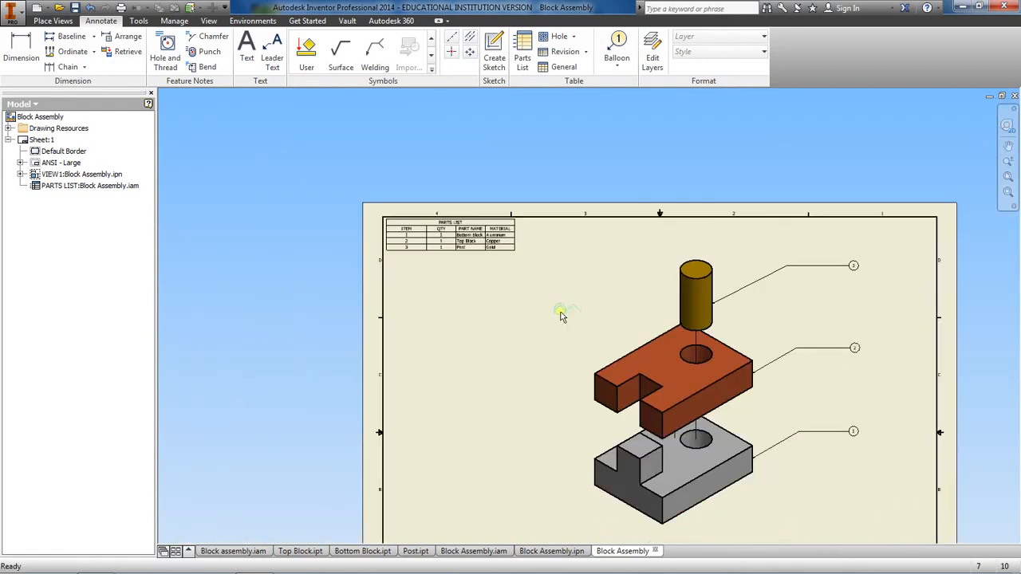
{"action": "mouse_move", "coordinate": [552, 312]}
{"action": "middle_mouse_down"}
{"action": "mouse_move", "coordinate": [472, 231]}
{"action": "mouse_move", "coordinate": [444, 221]}
{"action": "middle_mouse_up"}
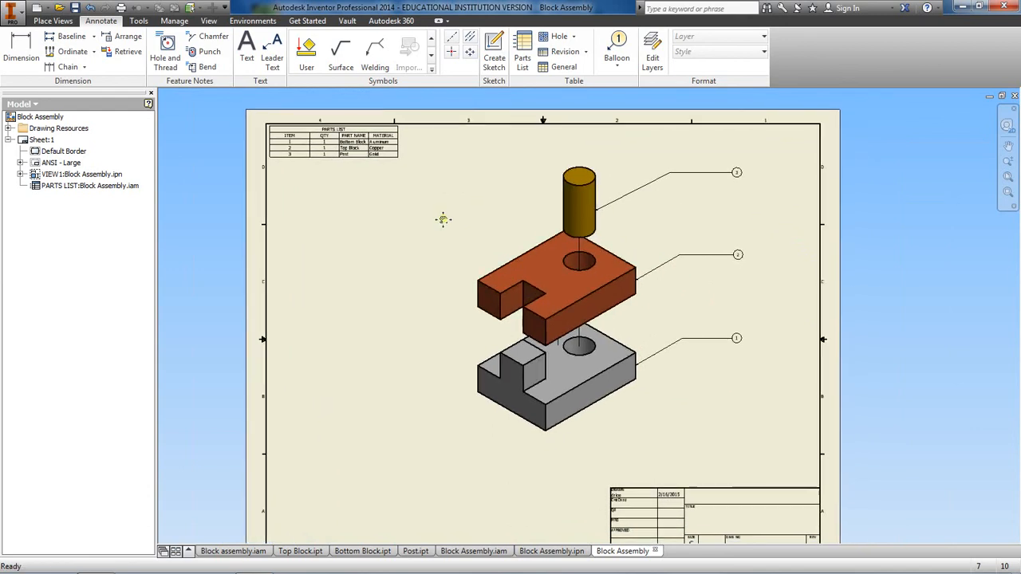
- Save the Block Assembly drawing
{"action": "key", "text": "ctrl+s"}
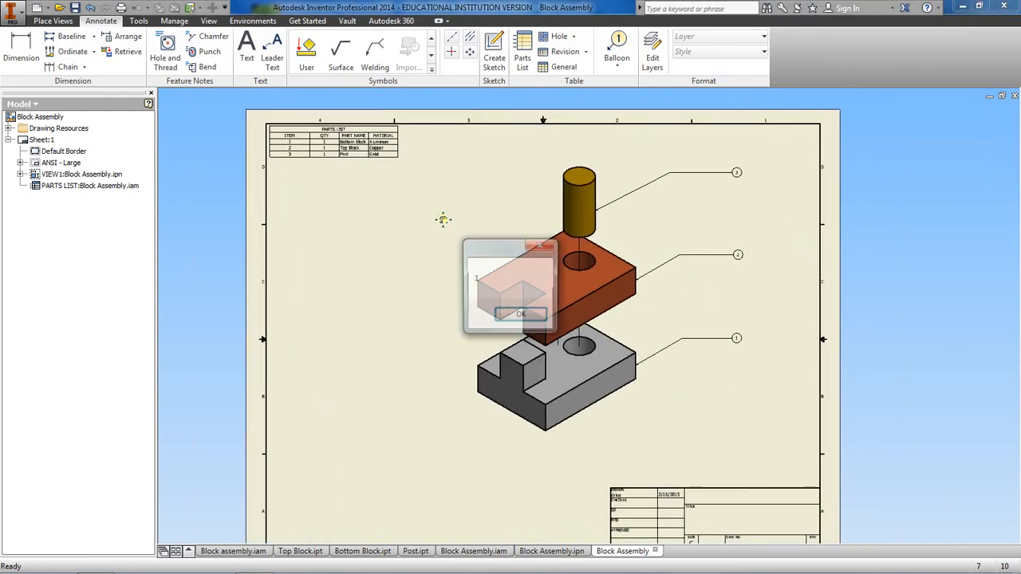